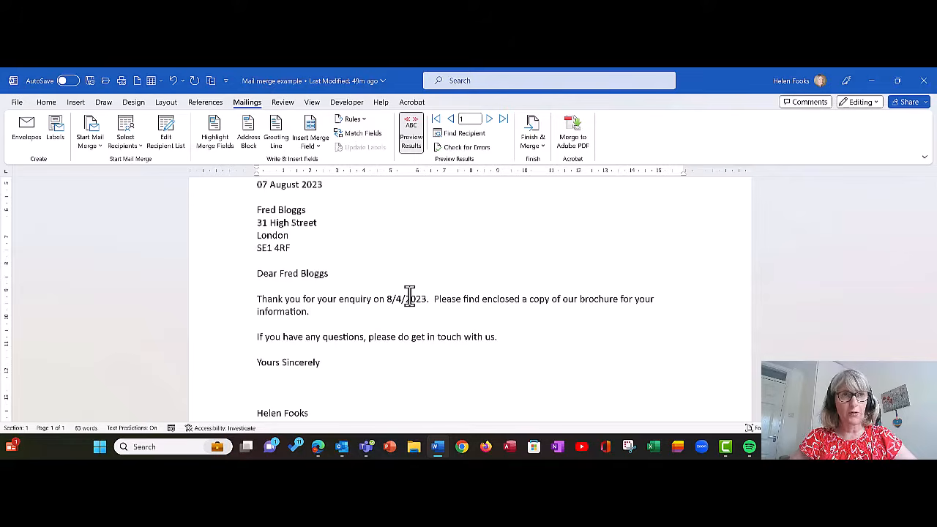
Display the field code behind the enquiry date in the letter's opening sentence
click(407, 300)
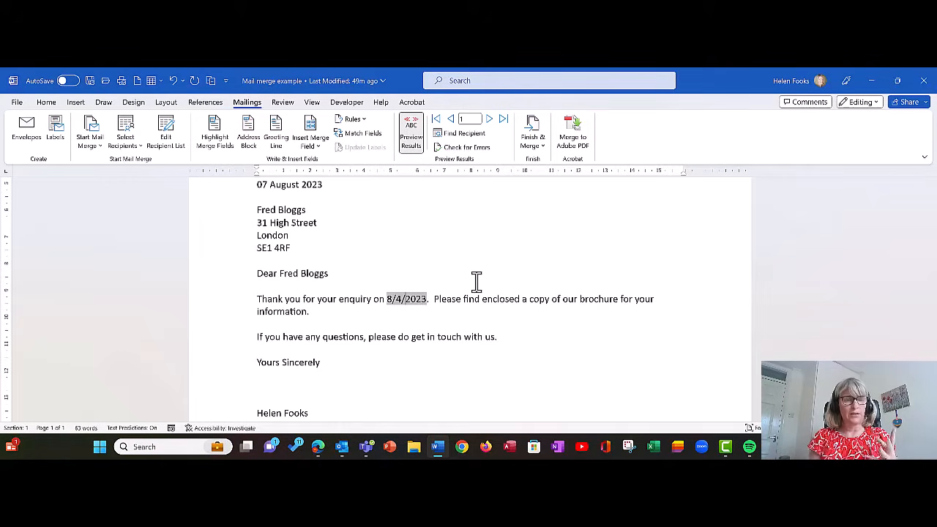
right_click(397, 300)
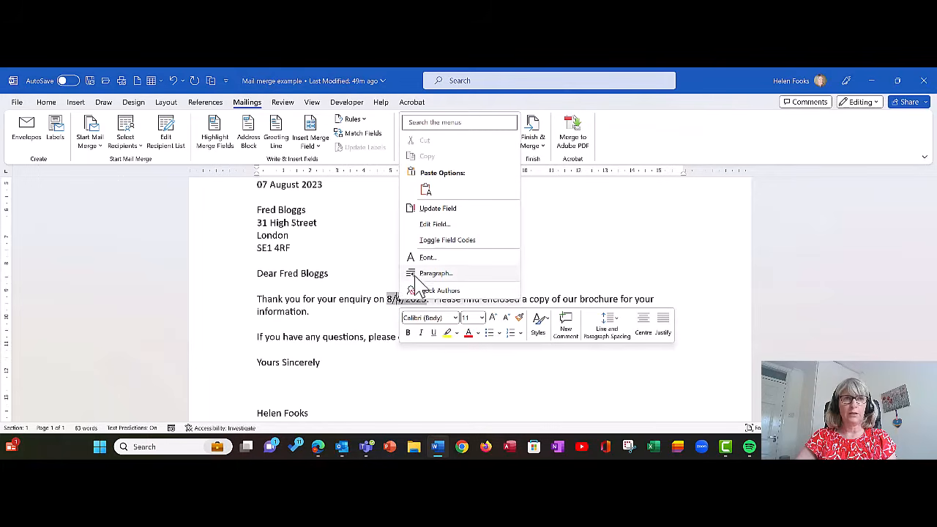
click(442, 240)
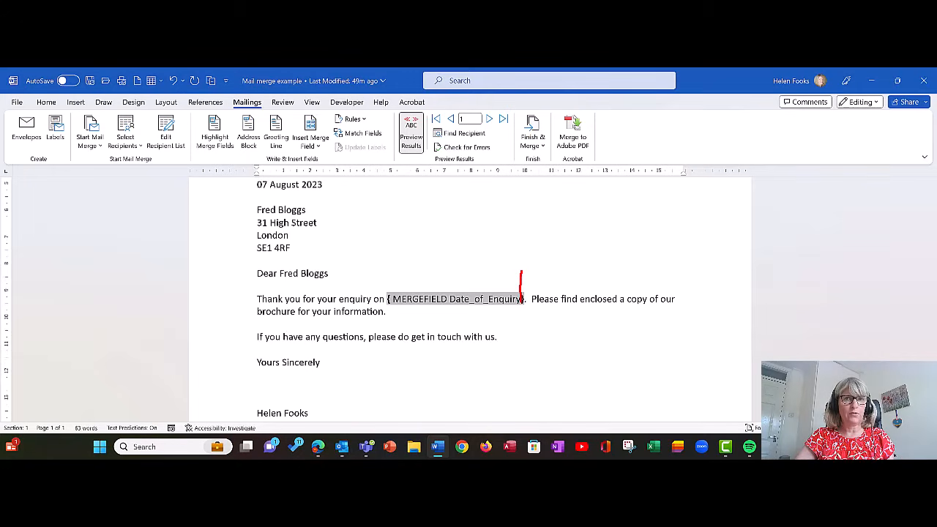
drag(520, 303, 521, 320)
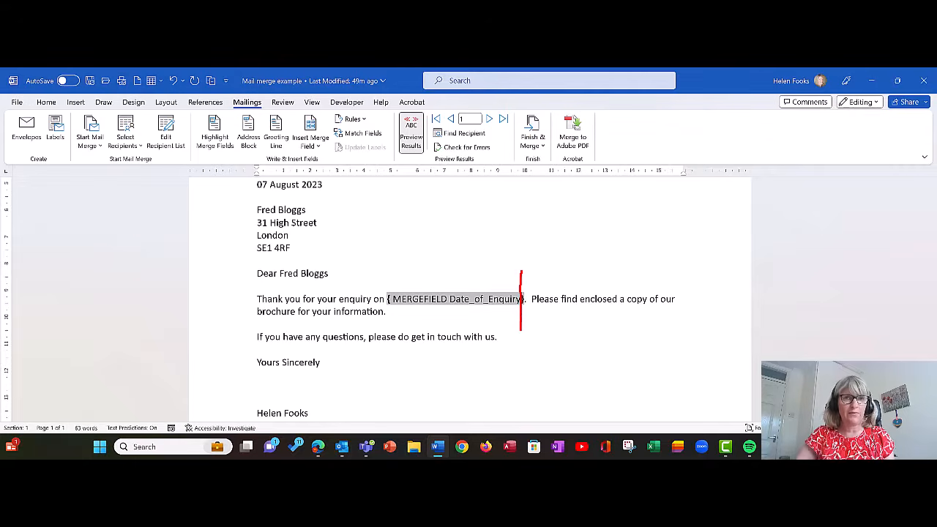
key(Escape)
scroll(527, 320, up, 2)
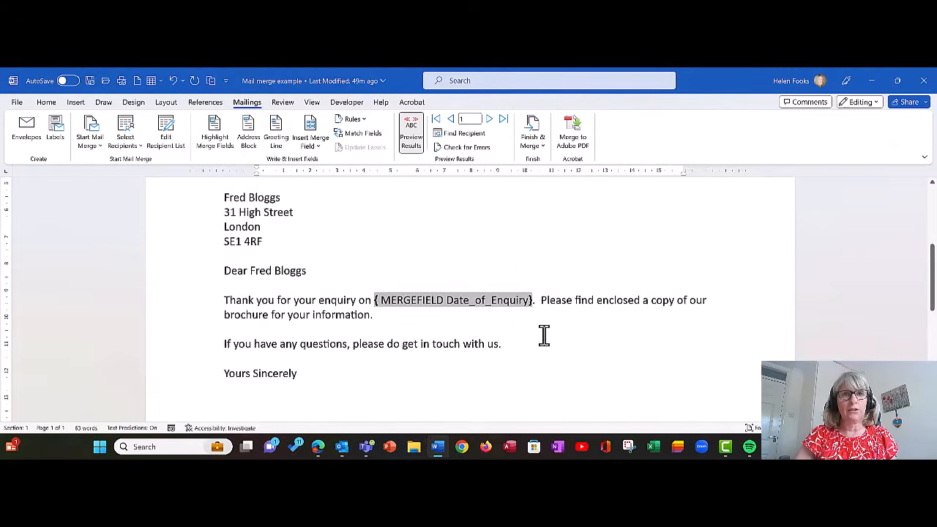
scroll(557, 351, up, 1)
scroll(557, 357, up, 1)
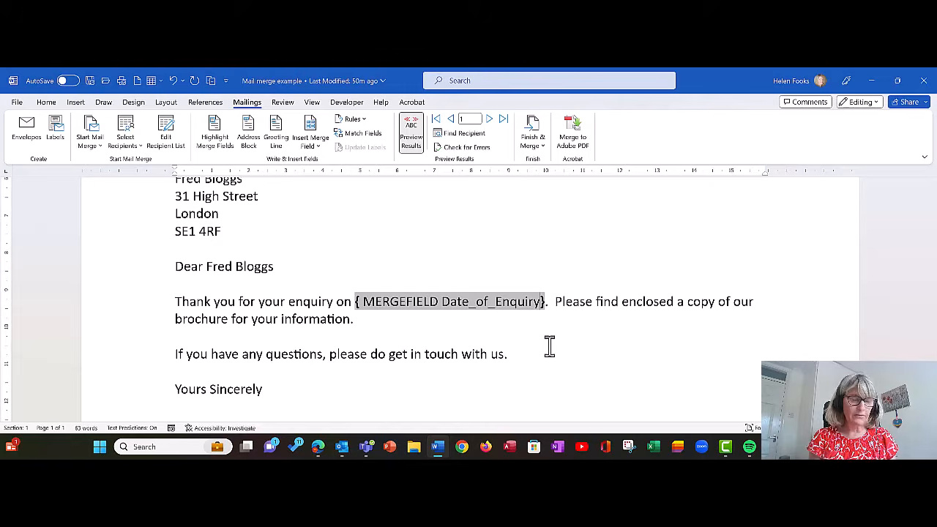
Add the date format switch \@ "dd/MM/yyyy" at the end of the Date_of_Enquiry merge field code
text(\)
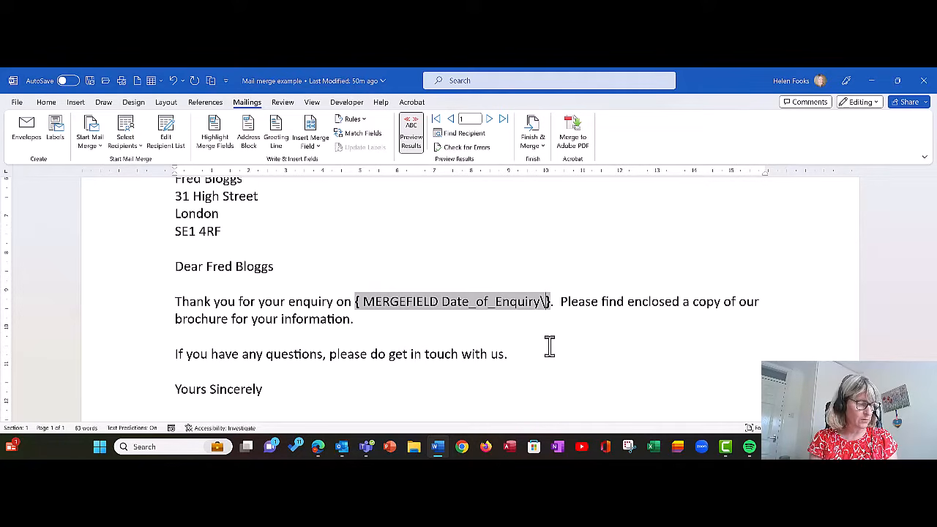
text(@)
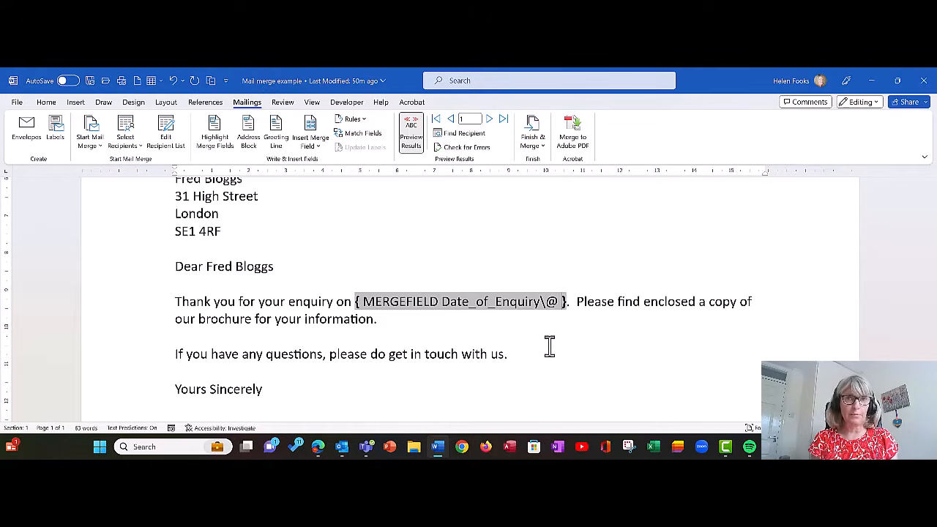
text(")
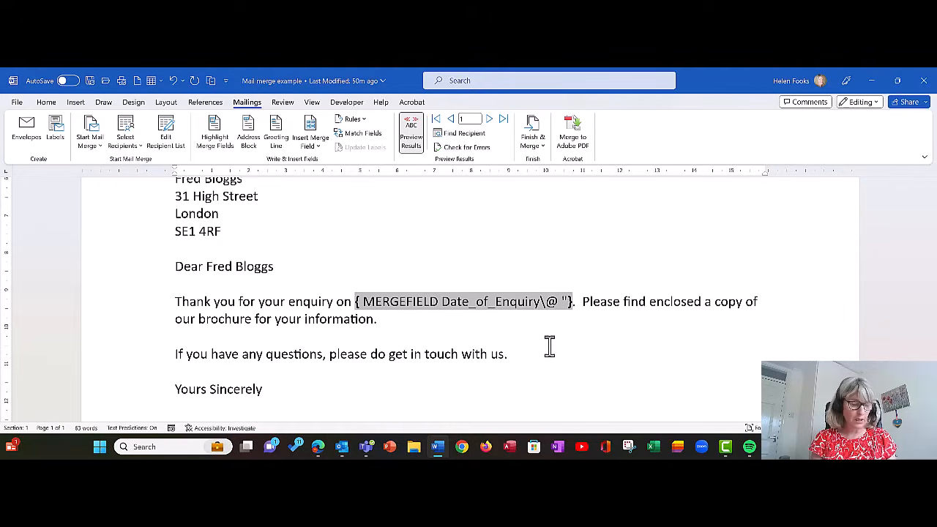
text(dd)
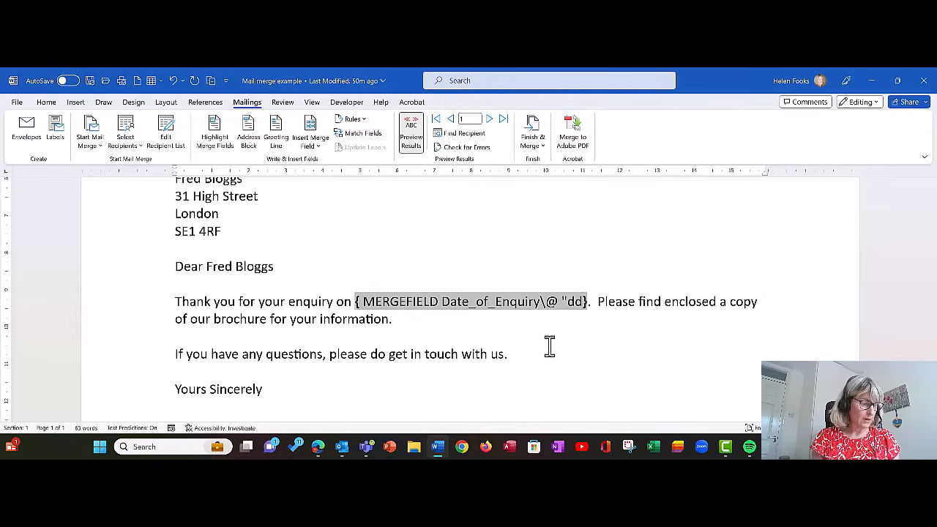
text(/)
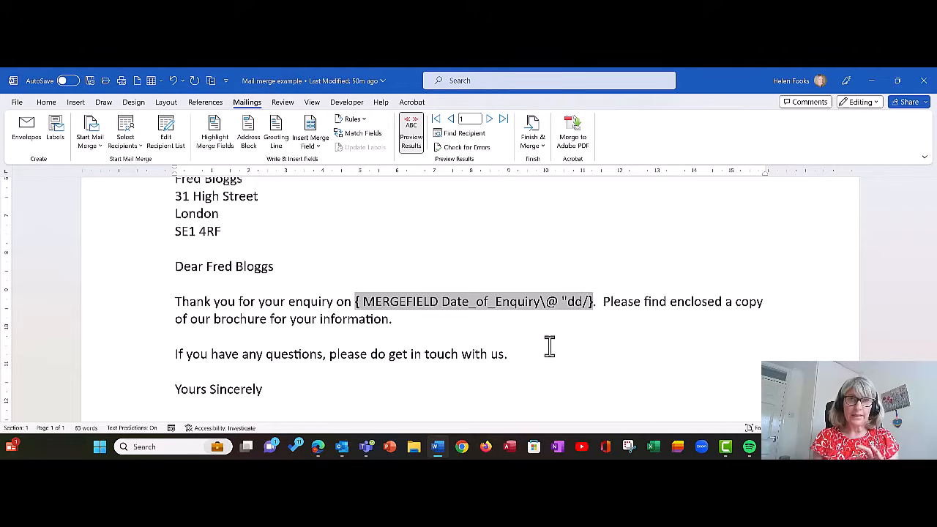
text(MM)
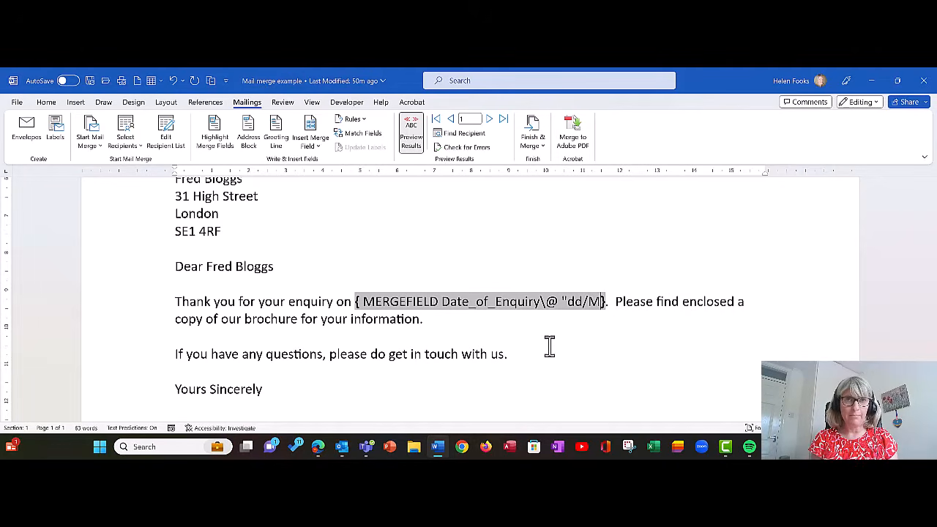
text(/)
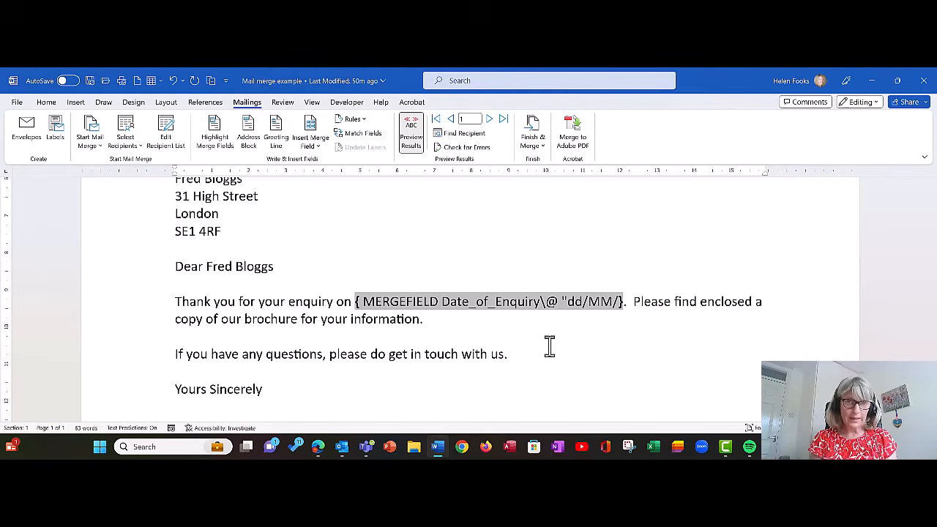
text(yyyy)
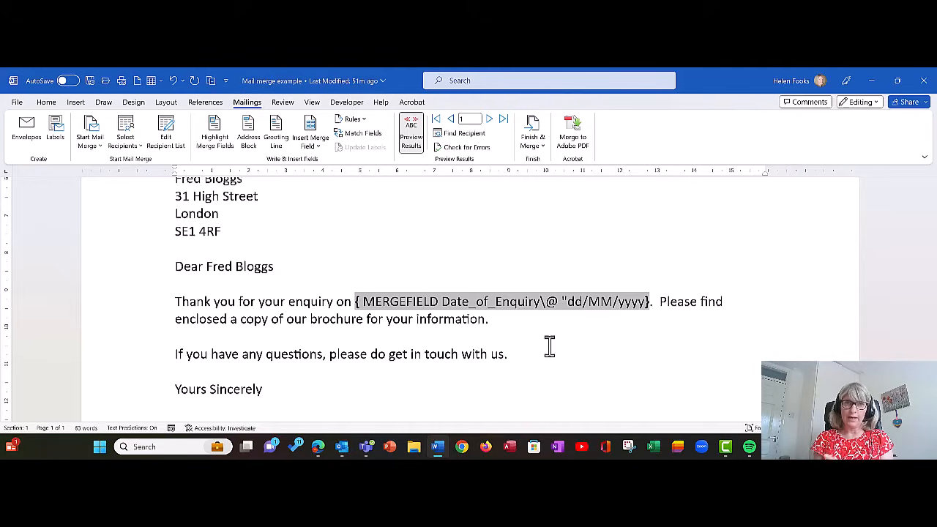
text(")
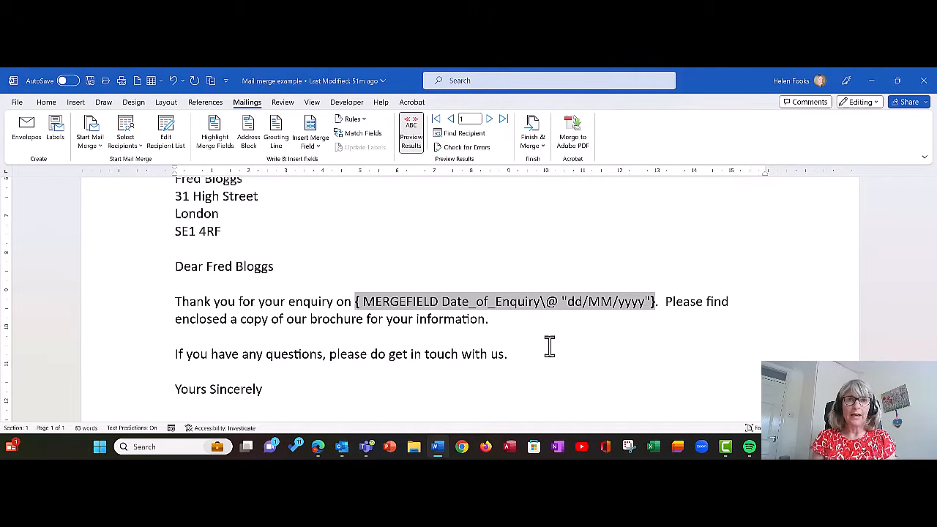
Switch the enquiry date from its field code back to its result and refresh the merge preview
right_click(532, 302)
click(622, 242)
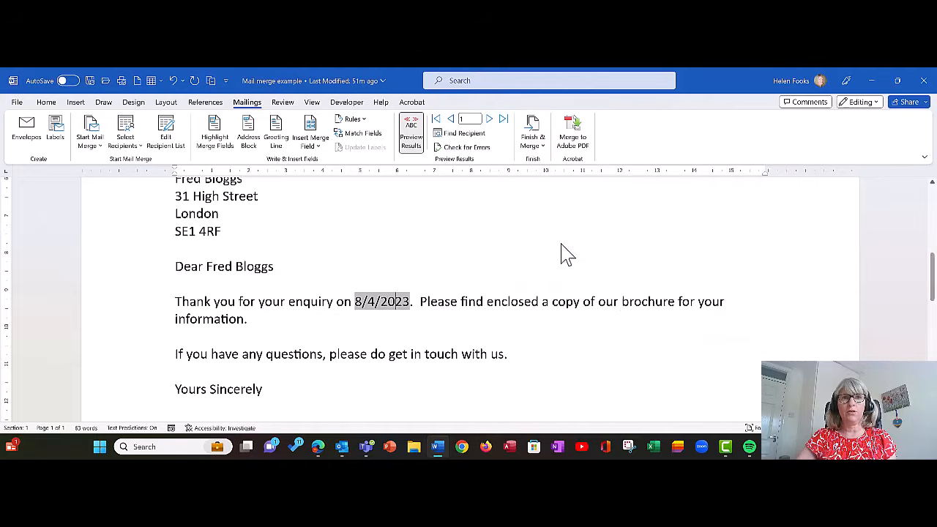
click(451, 327)
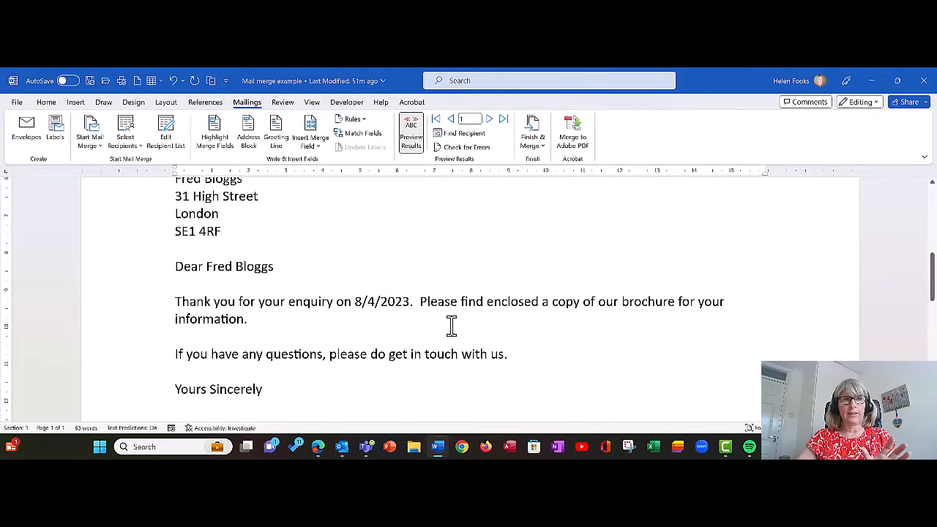
click(424, 143)
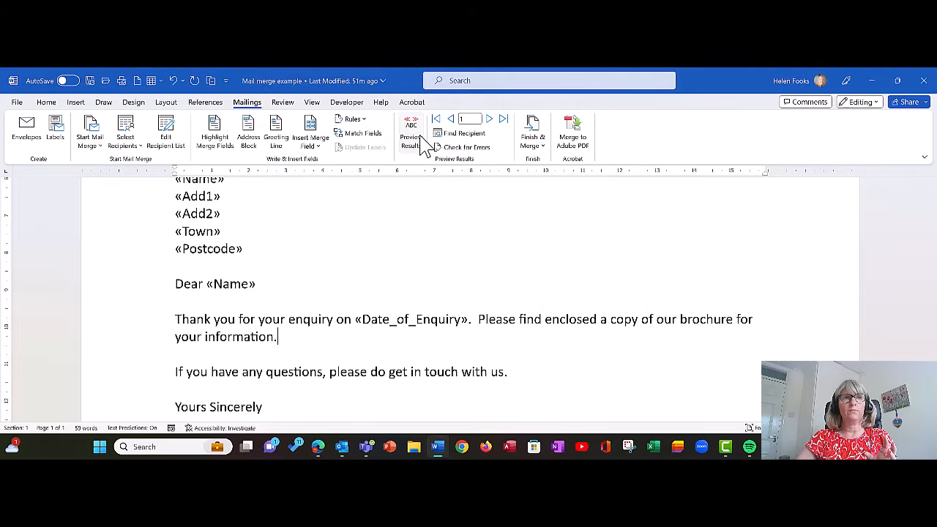
click(424, 143)
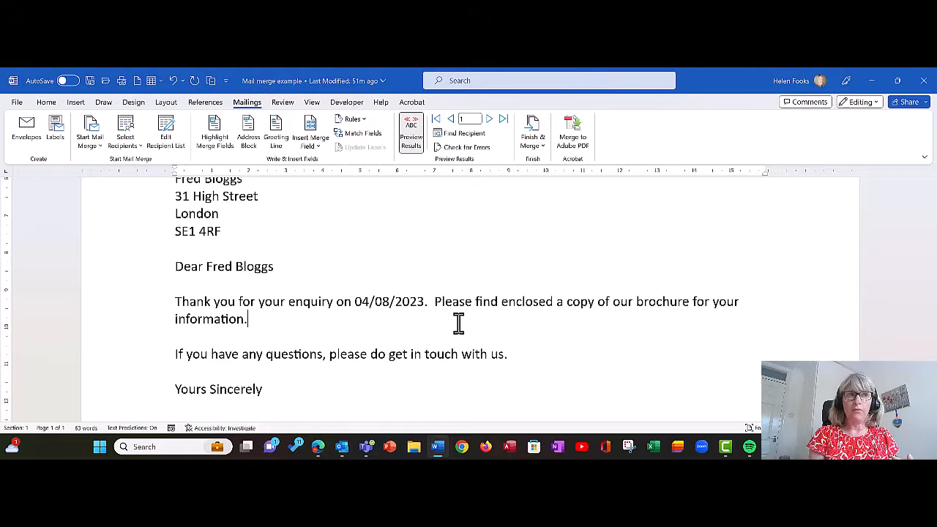
Compare the letter's merge fields with the previewed results, and check the enquiry date in recipient record 3
click(413, 132)
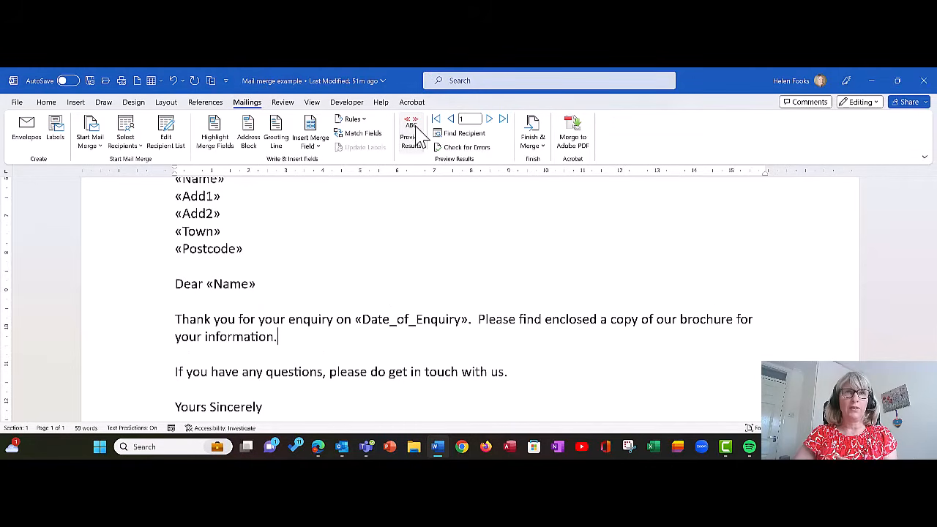
click(413, 130)
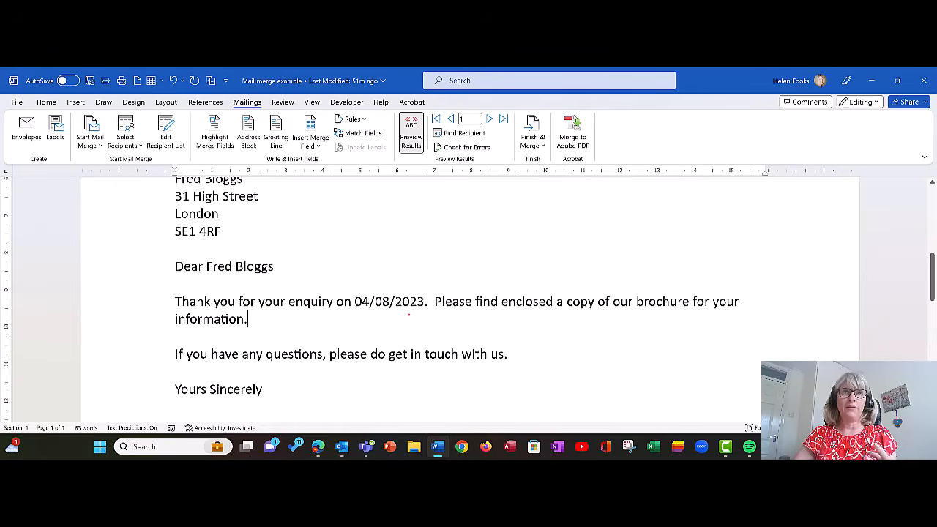
click(490, 119)
click(490, 119)
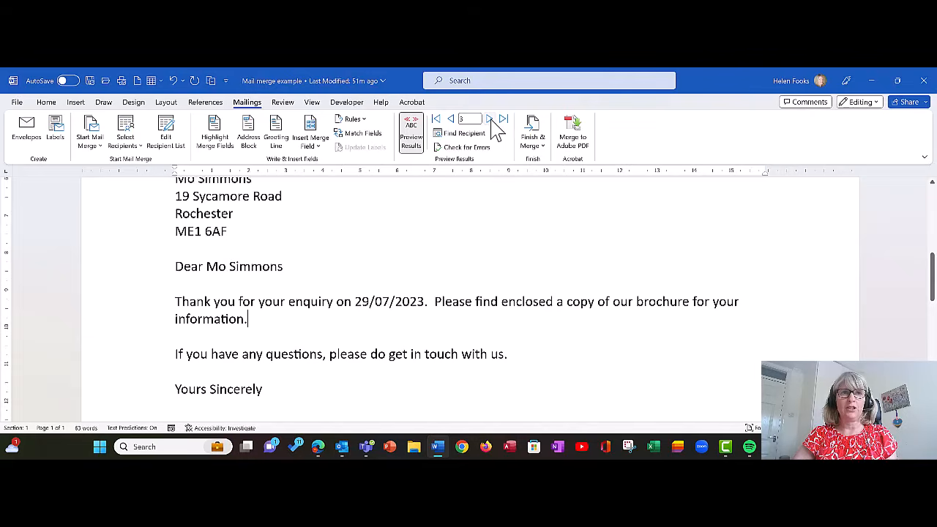
Show the enquiry date's field code and change its date format to "dd MMM yyyy", with spaces instead of slashes
right_click(386, 302)
click(418, 242)
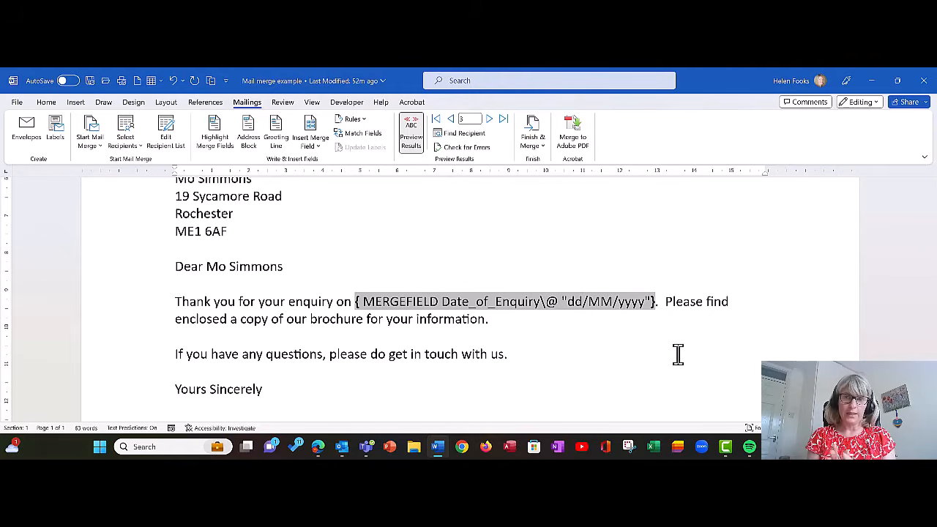
key(BackSpace)
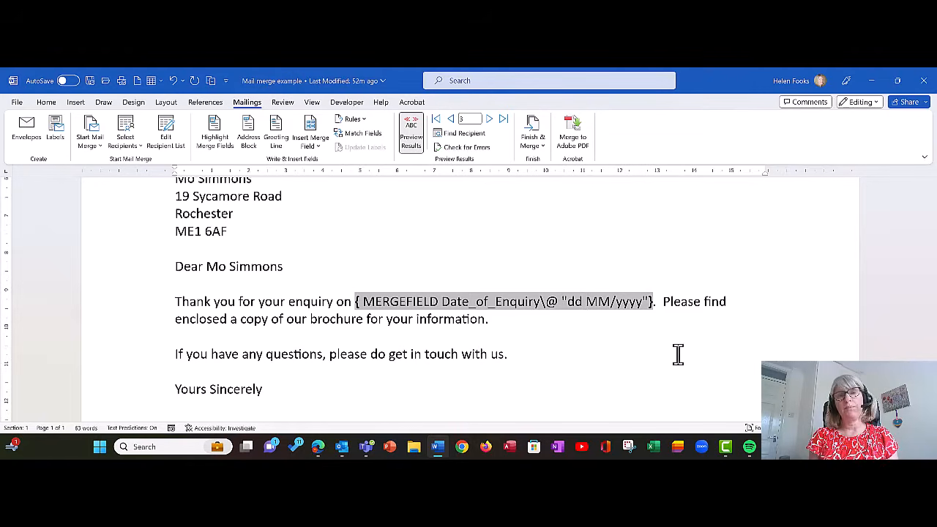
text(M)
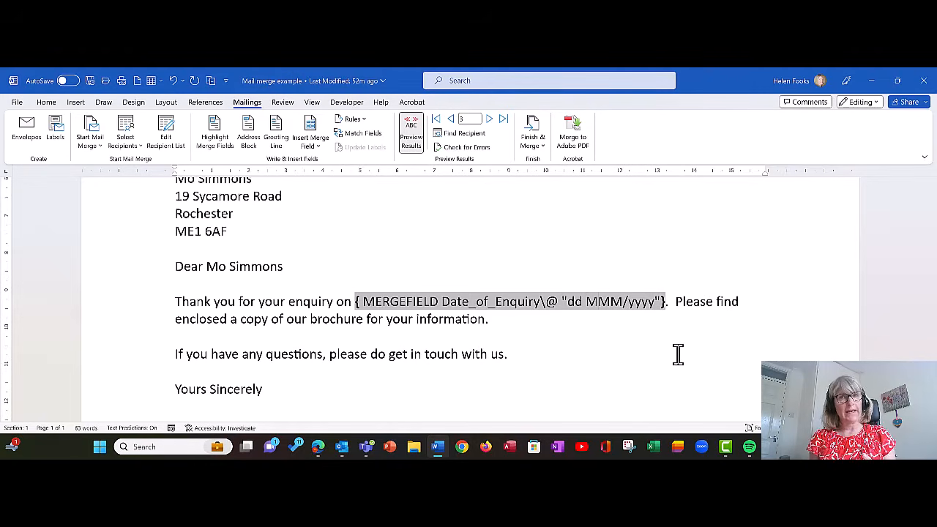
key(Right)
key(Right)
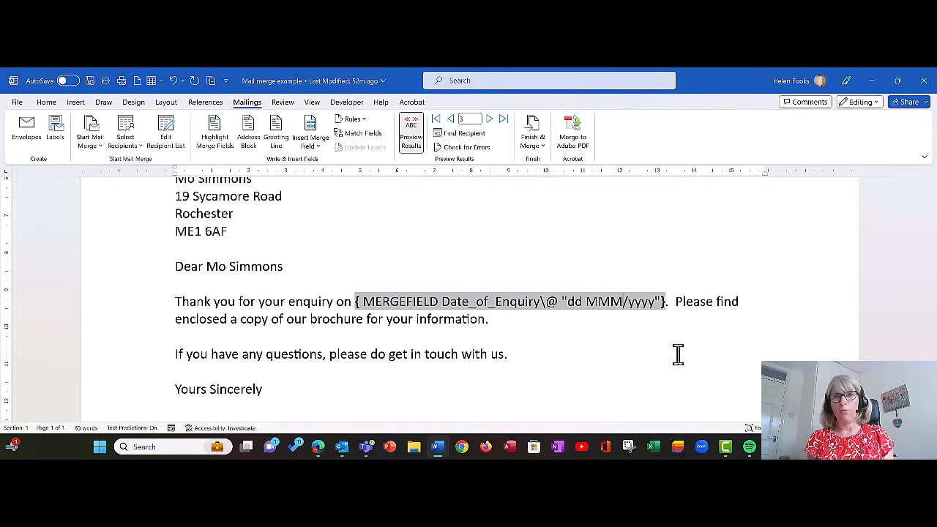
key(Delete)
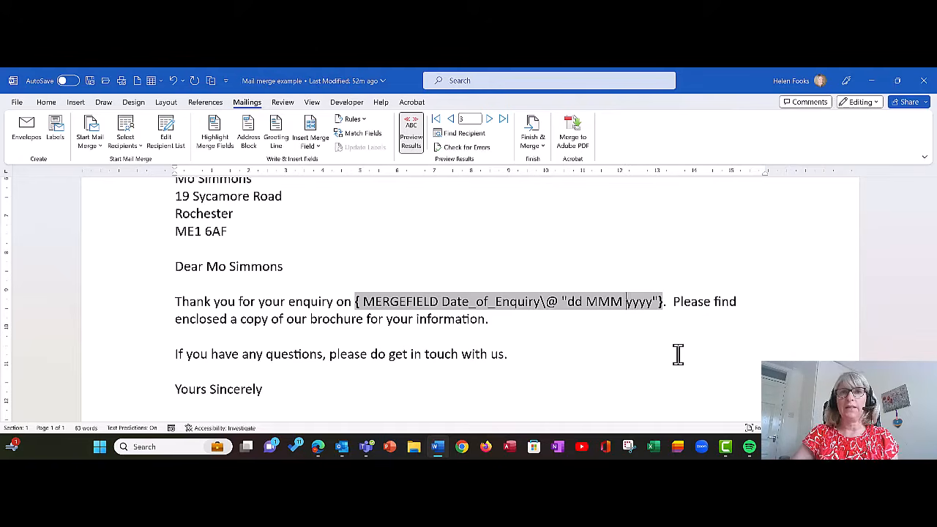
Hide the enquiry date's field code and reload the merge preview to apply the abbreviated-month format
right_click(598, 306)
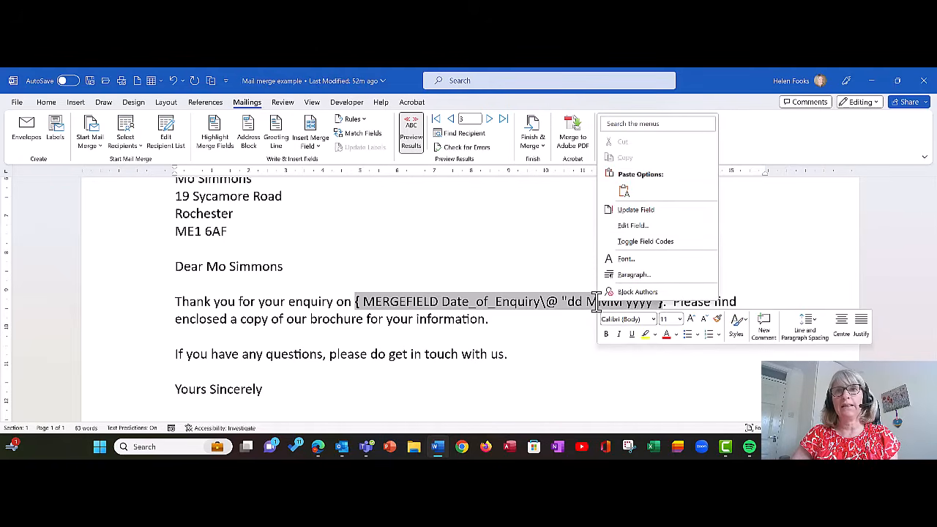
click(650, 242)
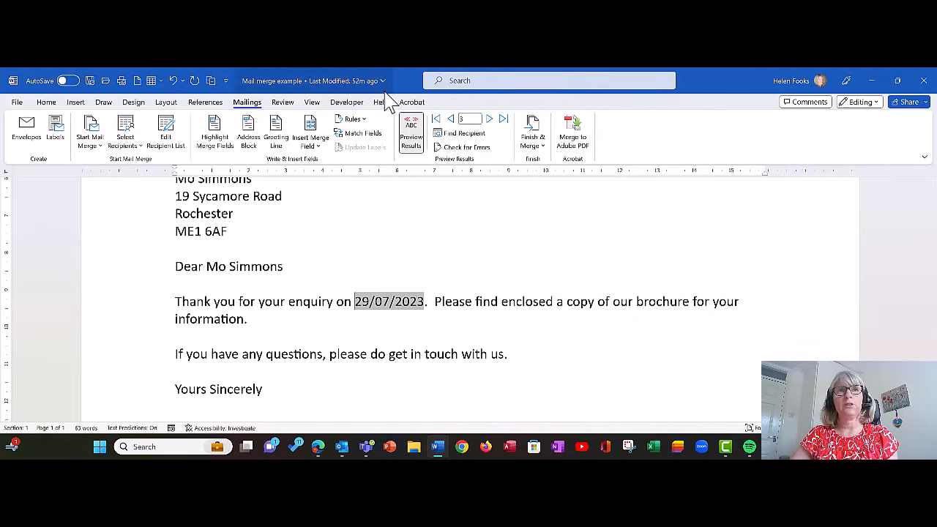
click(412, 136)
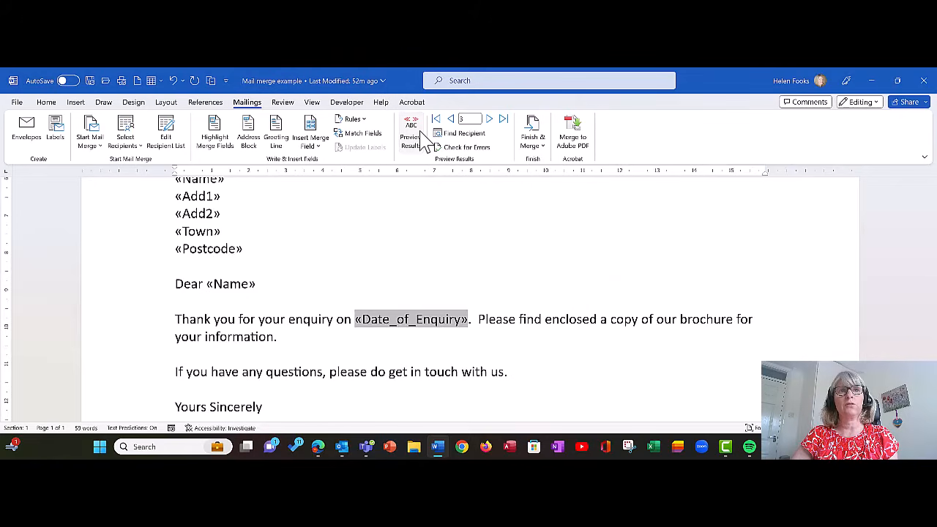
click(421, 139)
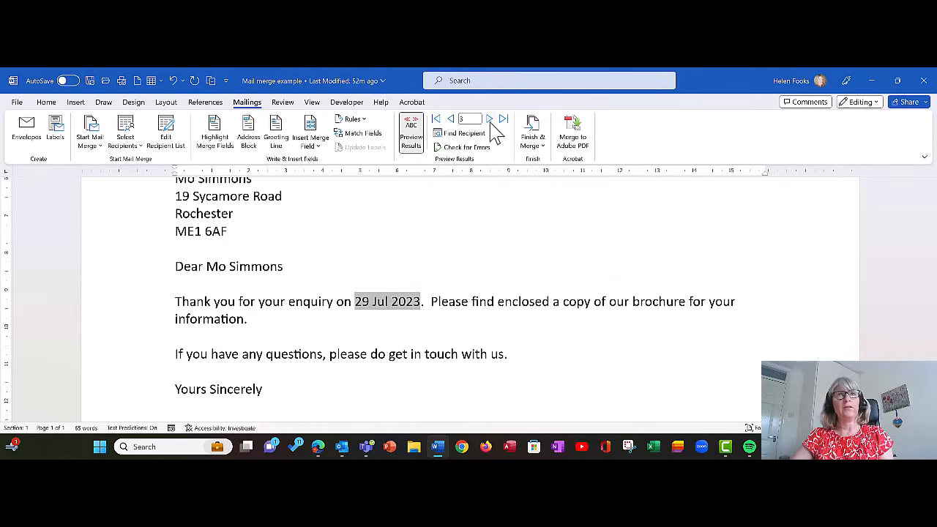
Preview the letters for recipient records 1 and 2 to check the enquiry date format
click(452, 119)
click(453, 119)
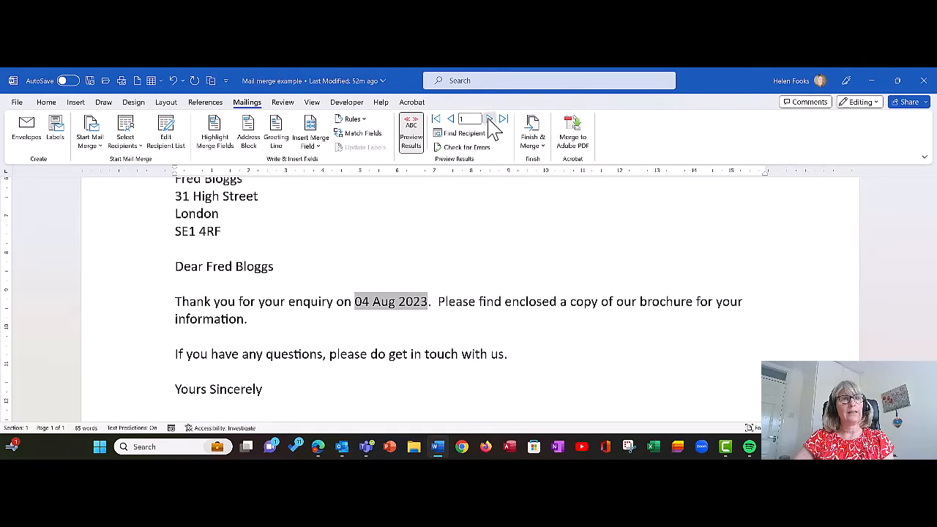
click(489, 119)
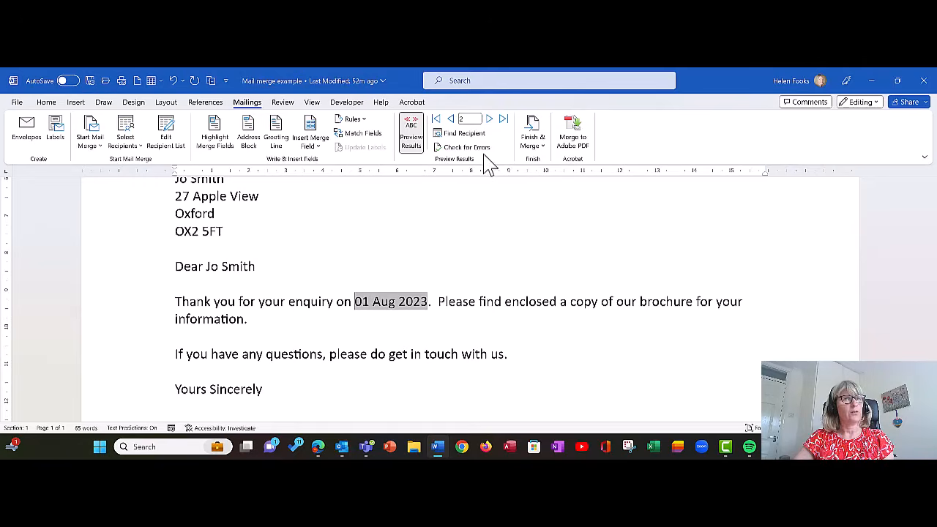
Change the date format in the enquiry date's field code to "dd MMMM yyyy" and hide the code again
right_click(379, 304)
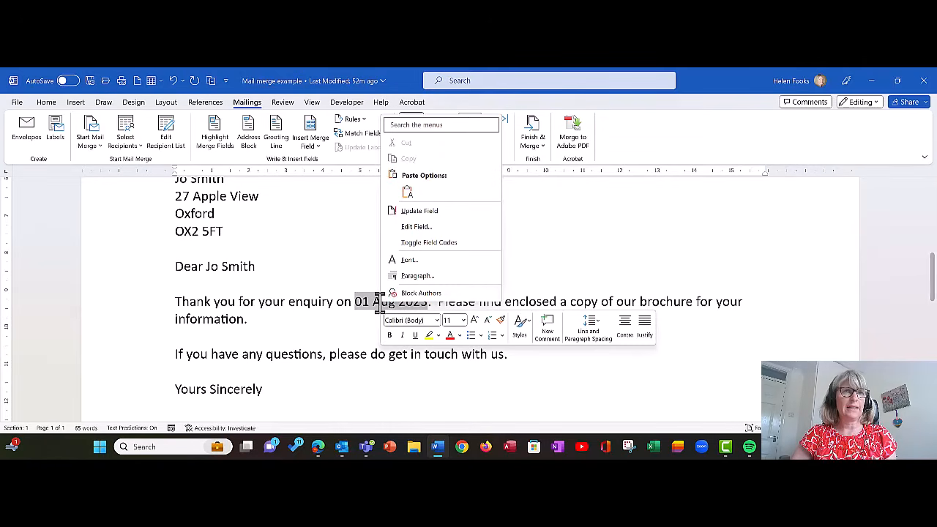
click(419, 242)
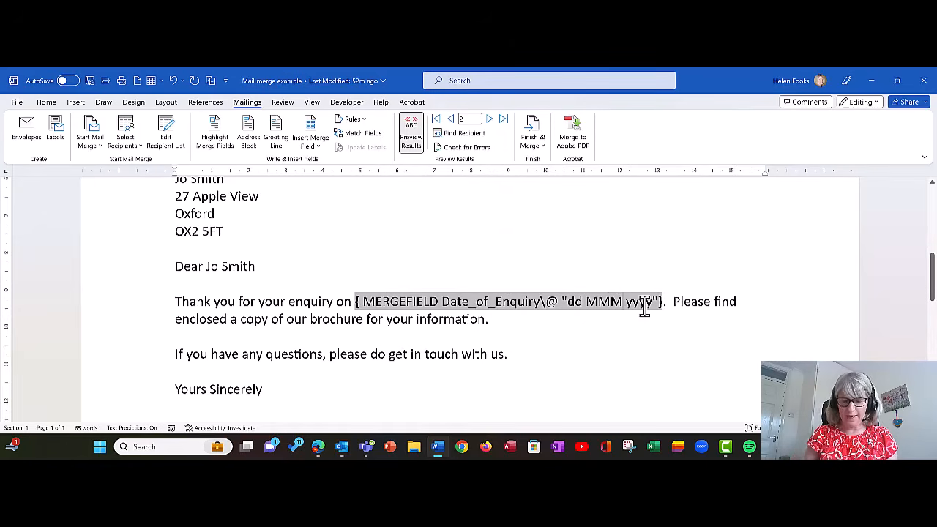
text(M)
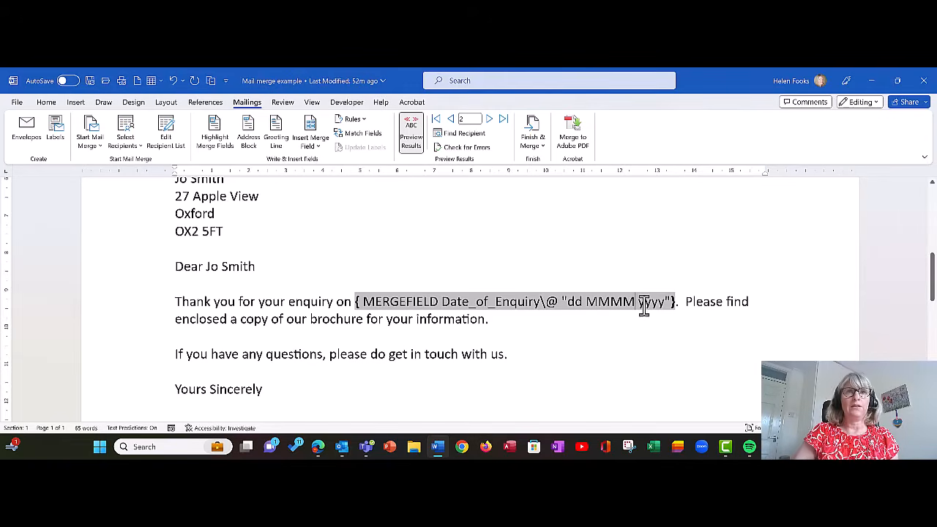
right_click(420, 310)
click(453, 242)
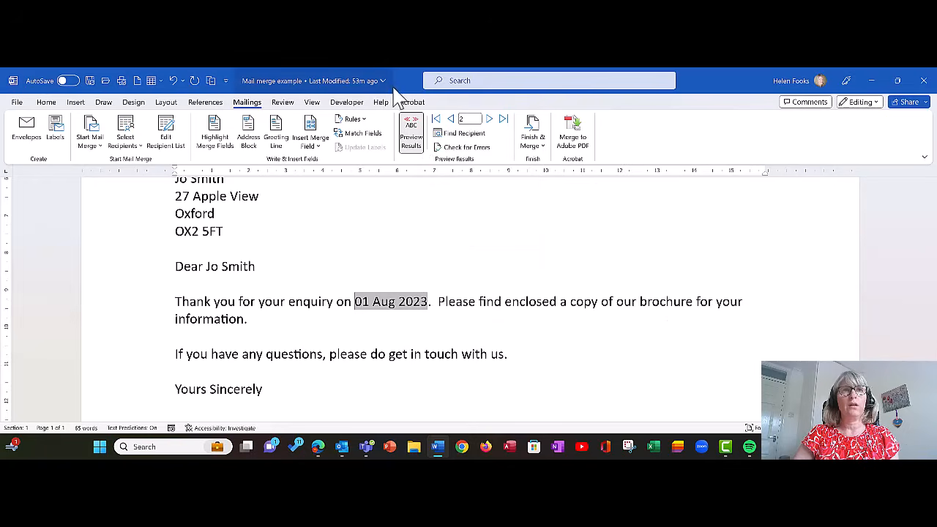
Reload the merge preview to apply the full-month format, and check the enquiry date in recipient records 3 and 2
click(424, 136)
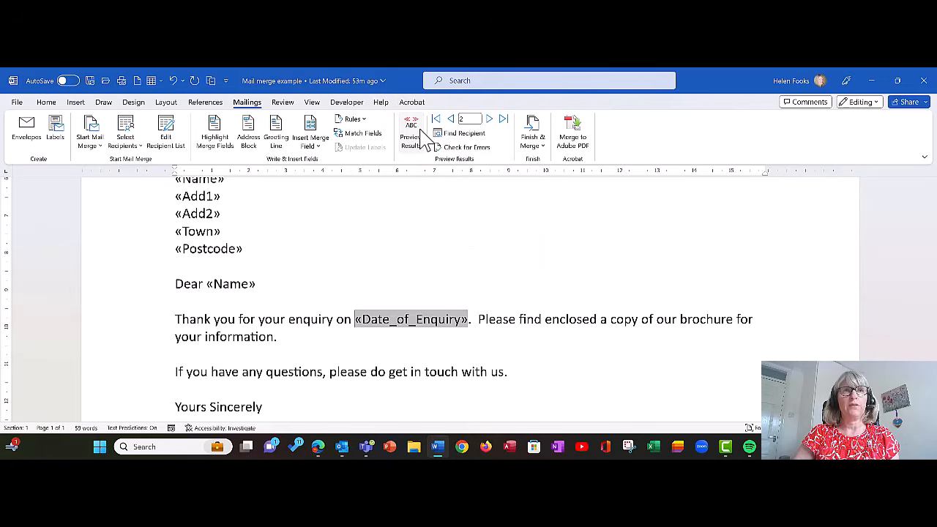
click(419, 136)
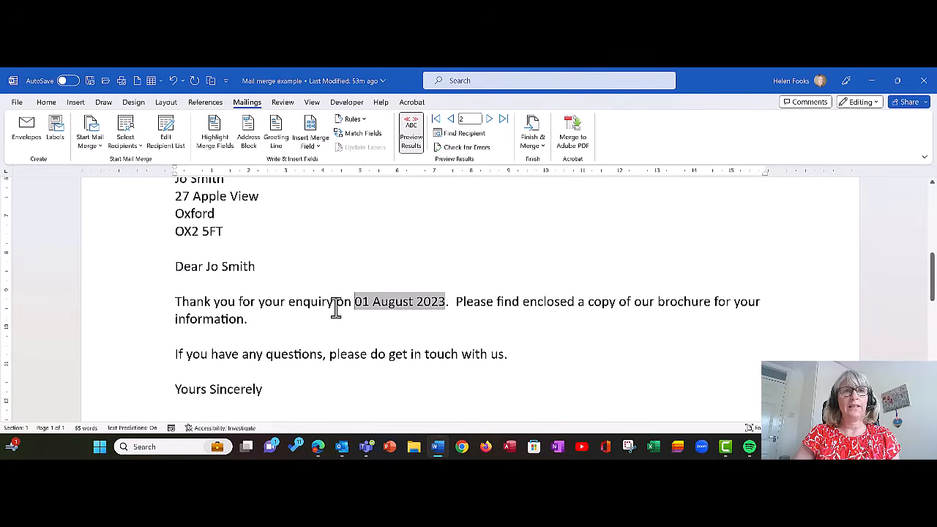
click(489, 119)
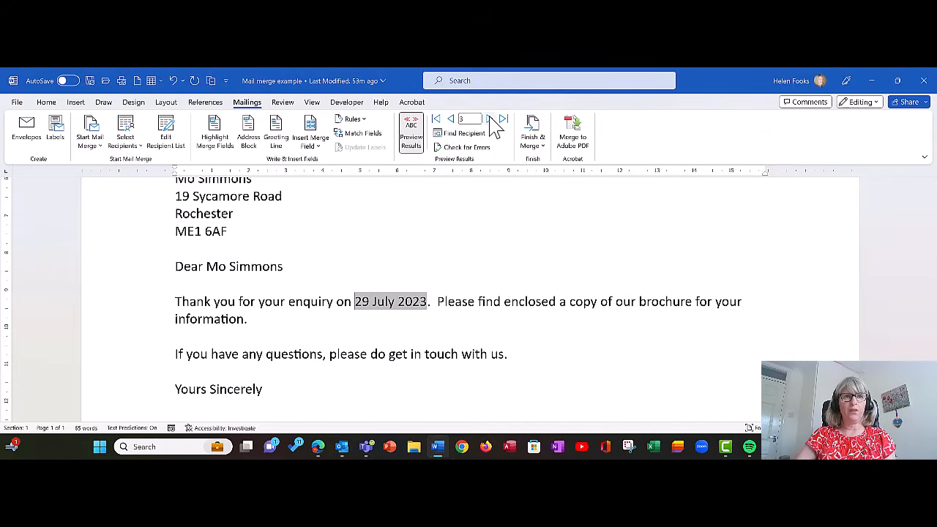
click(450, 119)
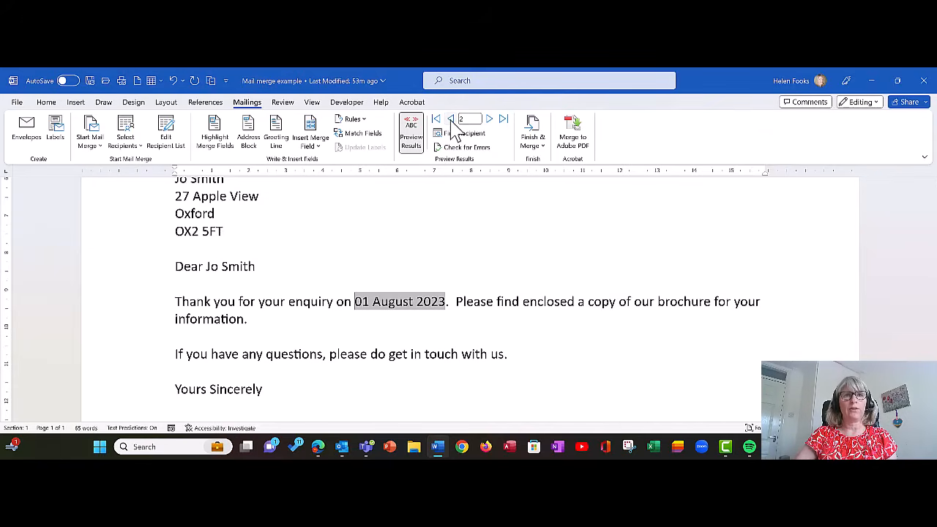